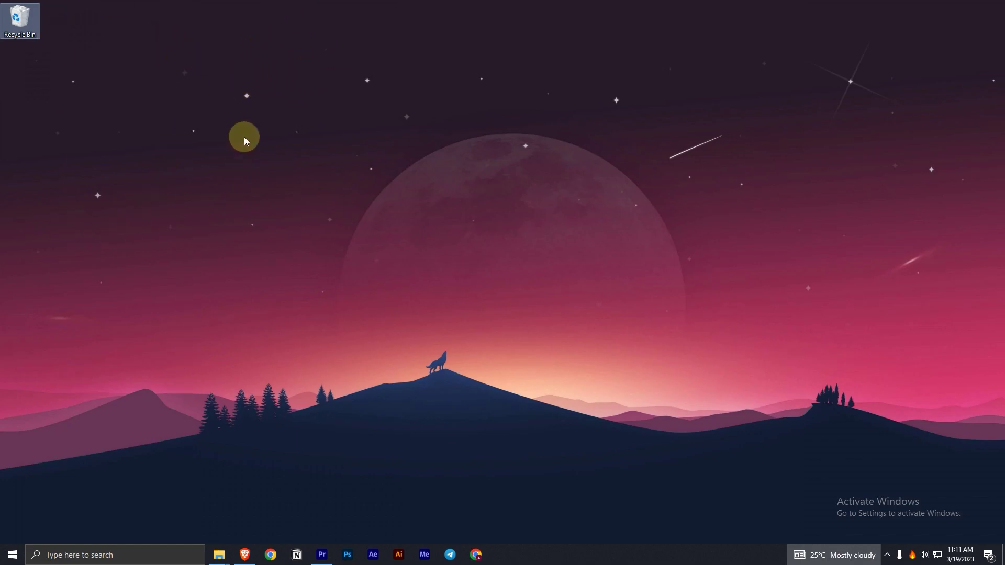
Clear the desktop icon selection by clicking empty desktop space.
left_click(137, 24)
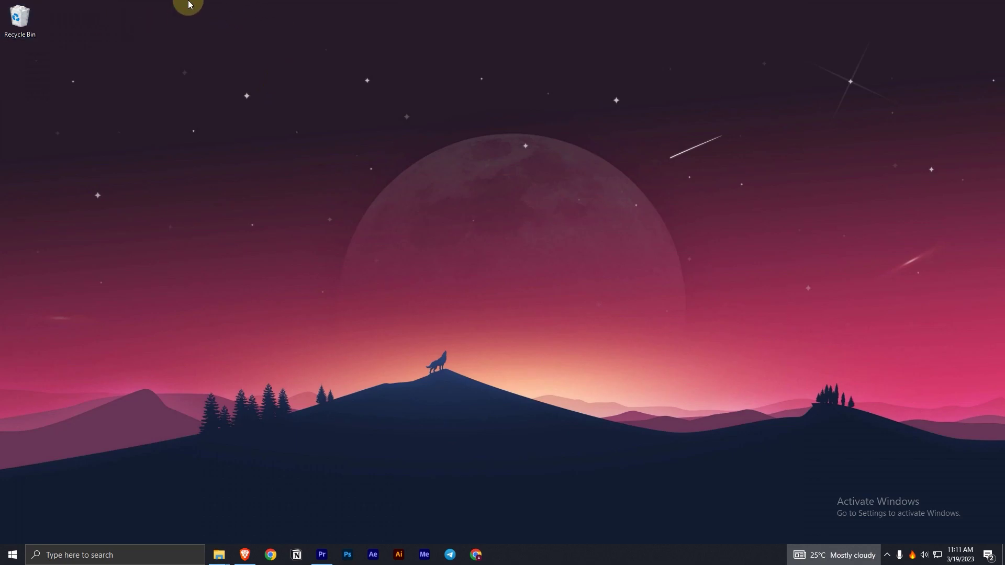
Launch the Run app from the Windows search results.
left_click(84, 555)
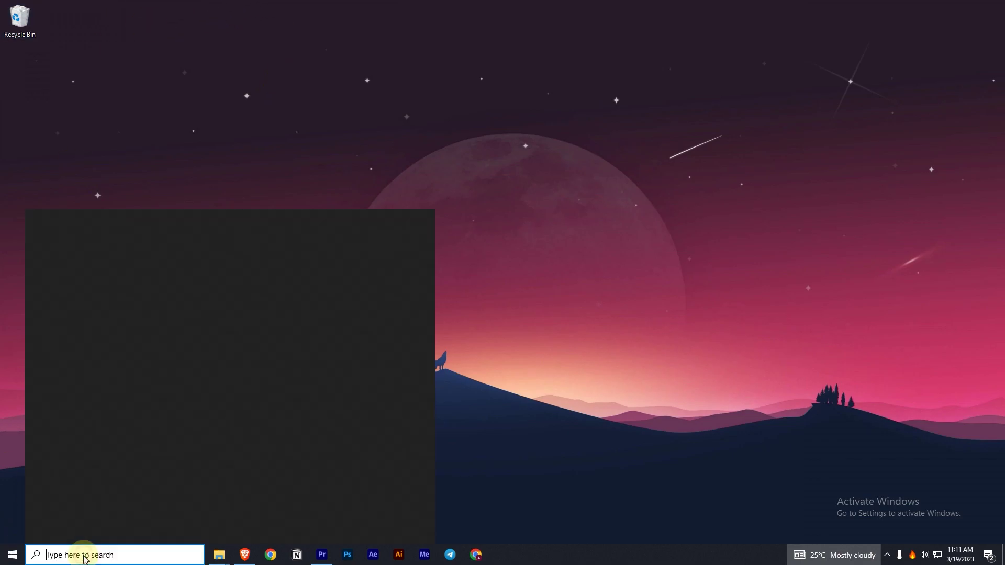
type("ru")
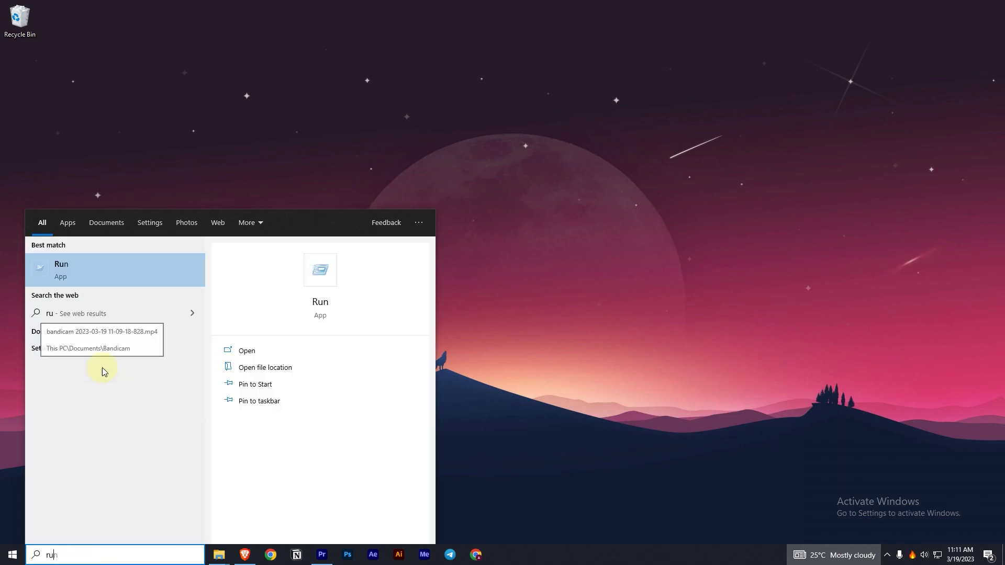
type("n")
left_click(113, 275)
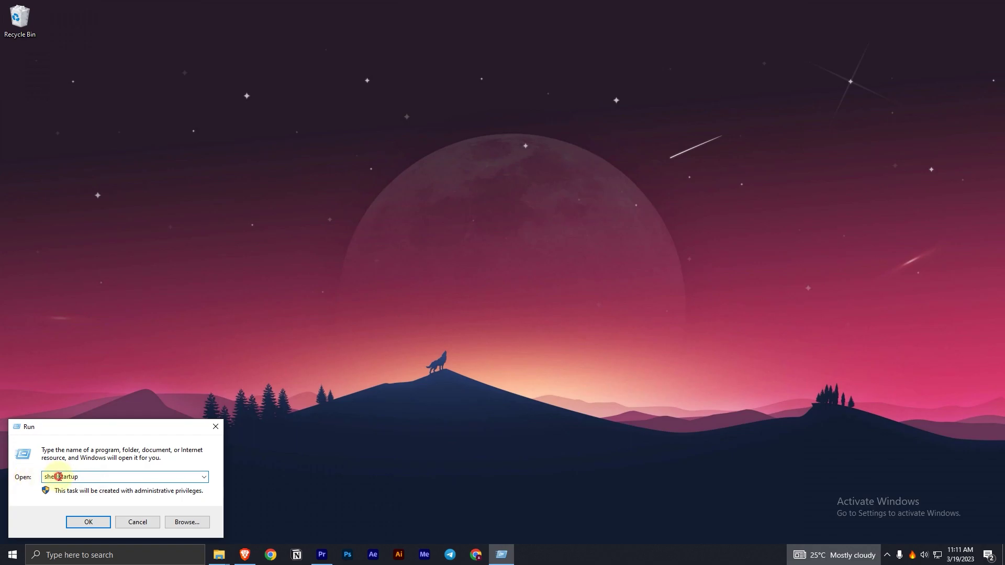
Open the Startup folder, shift its window left and down, and select the Rainmeter shortcut.
left_click(100, 524)
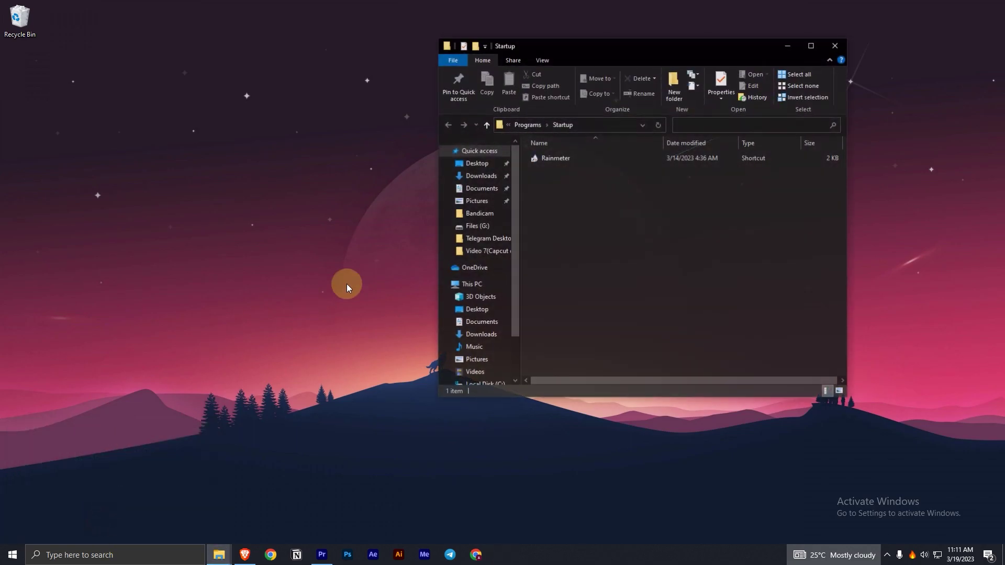
left_click_drag(576, 49, 305, 77)
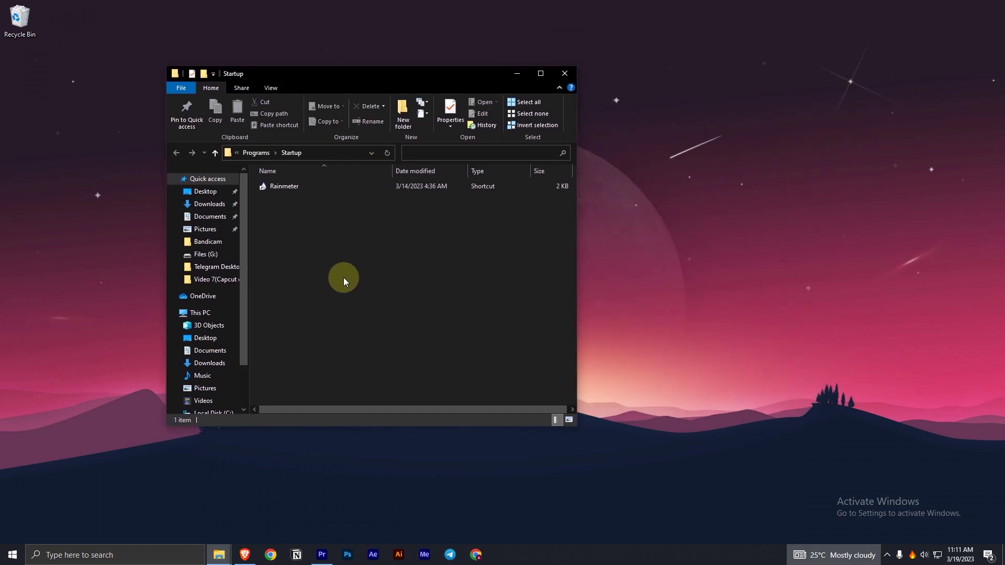
left_click_drag(363, 308, 381, 173)
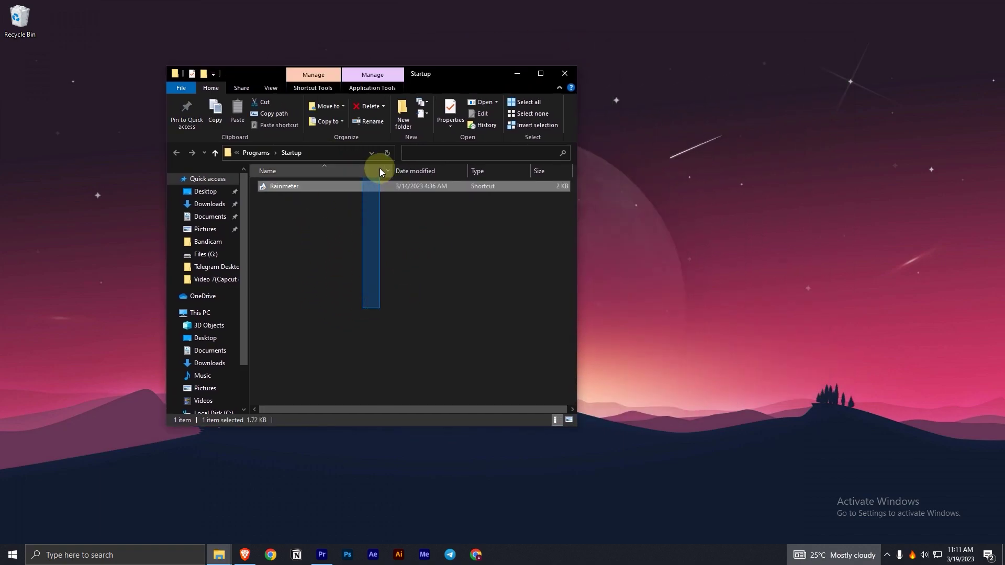
left_click(432, 327)
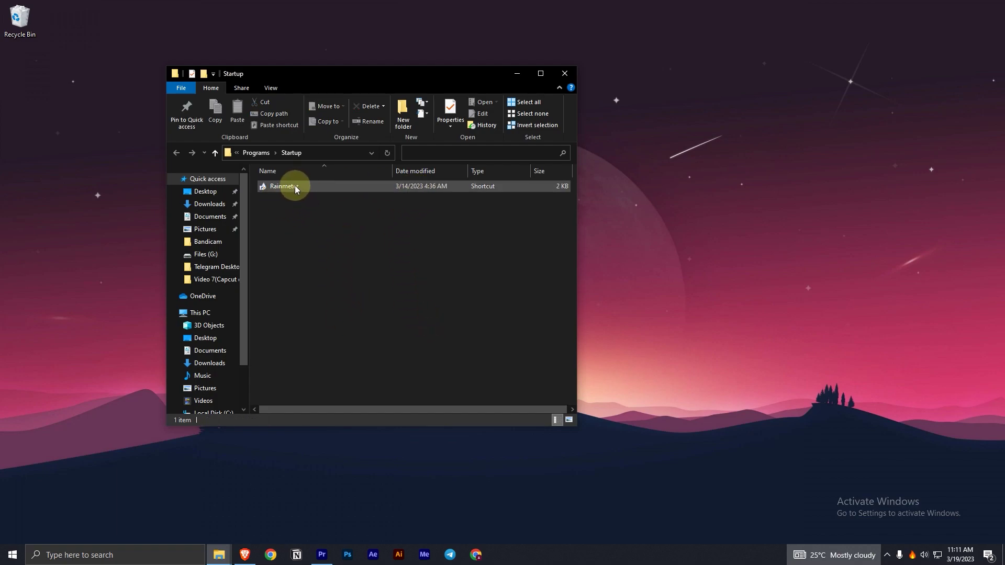
left_click(348, 187)
Delete the Rainmeter shortcut from its context menu and minimize the Startup folder window.
right_click(321, 186)
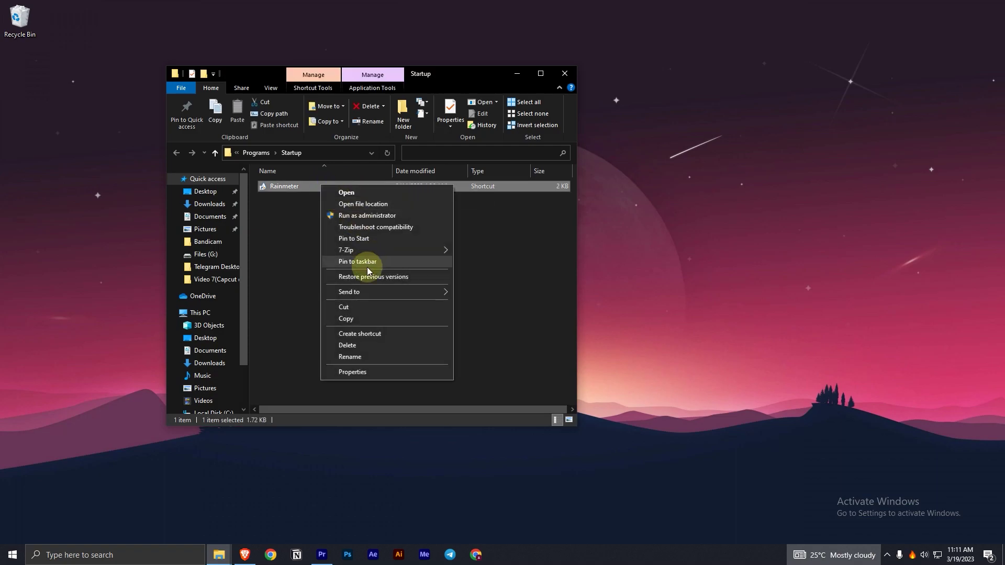
left_click(348, 347)
left_click(515, 76)
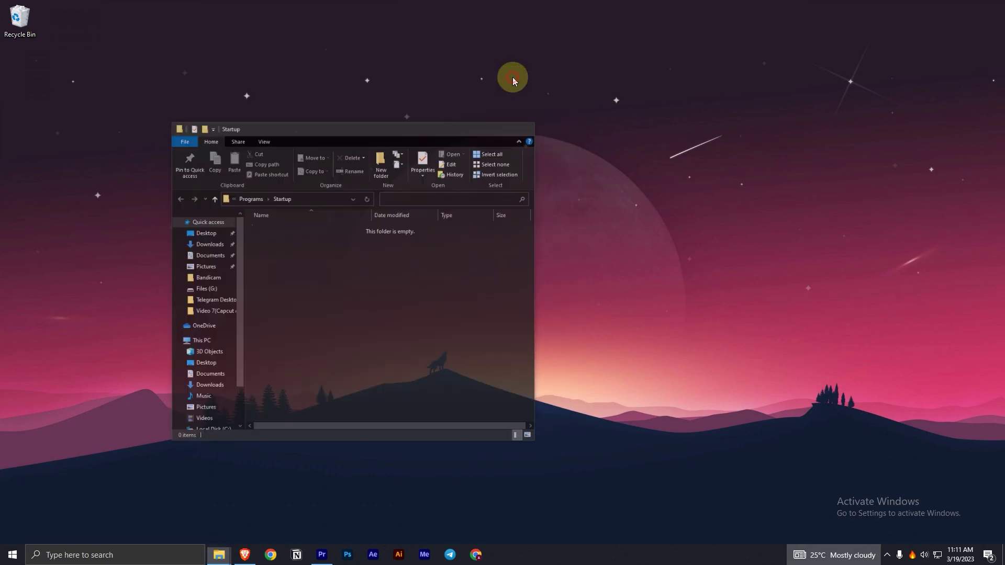